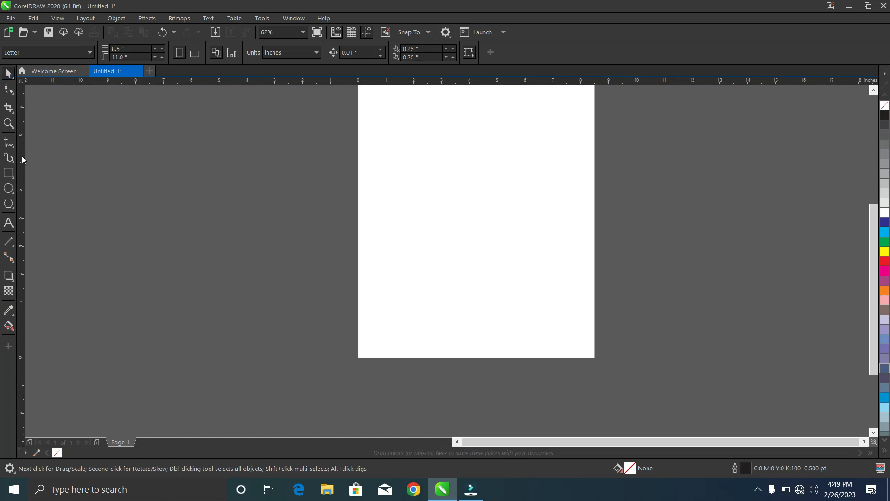
- Draw a rectangle about 3.73 by 3.32 inches and reposition its center at about X 4.37, Y 5.82 inches
click(8, 173)
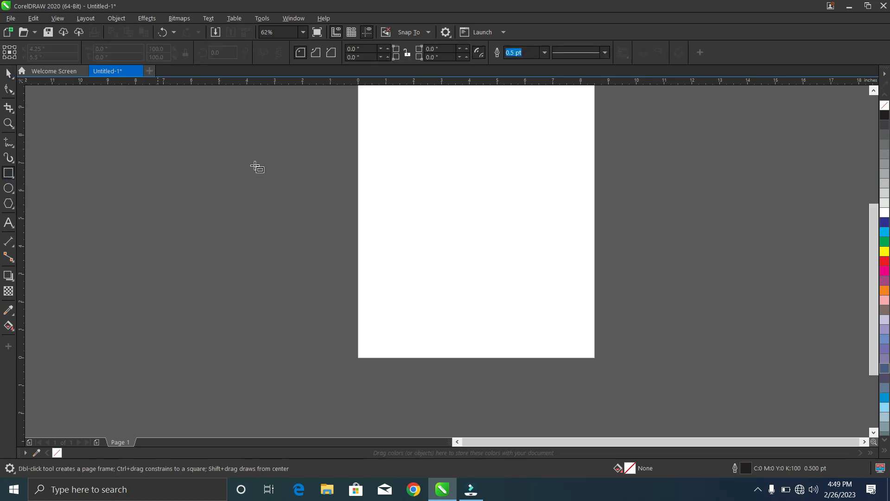
drag(398, 164, 501, 255)
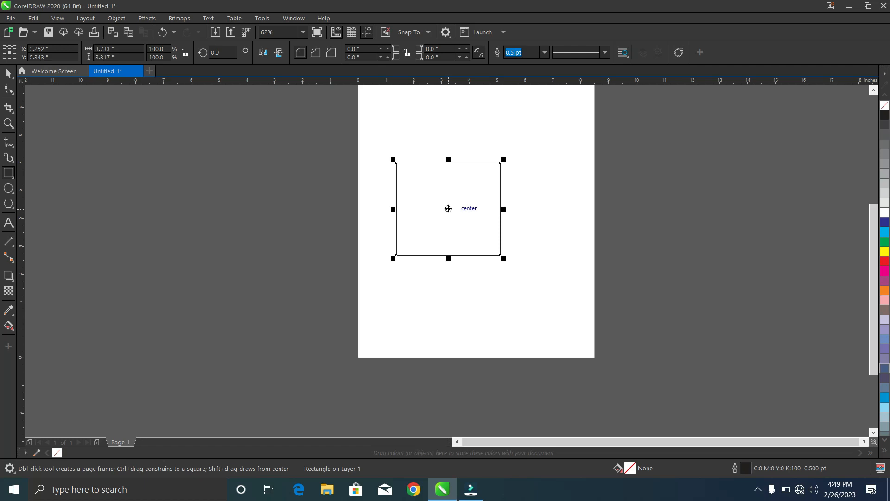
drag(449, 208, 467, 224)
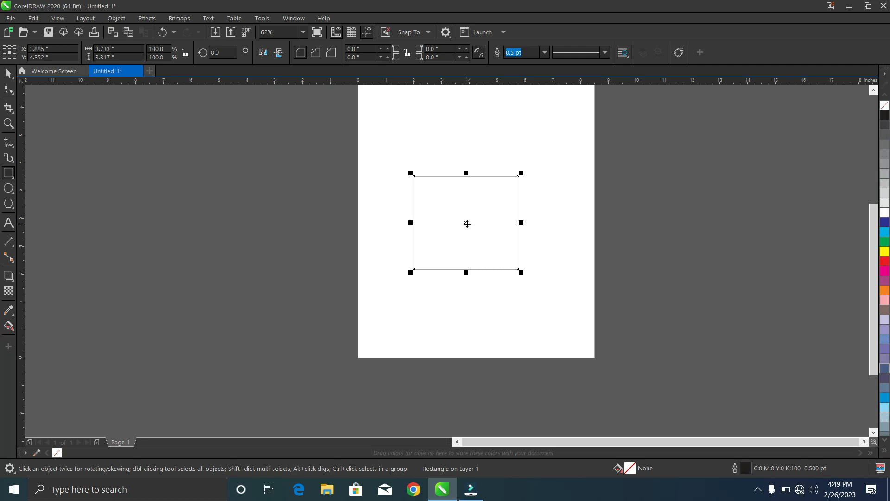
click(8, 73)
mouse_move(433, 235)
mouse_down()
mouse_move(349, 291)
mouse_move(419, 253)
mouse_move(422, 262)
mouse_move(451, 197)
mouse_move(473, 207)
mouse_move(444, 239)
mouse_up()
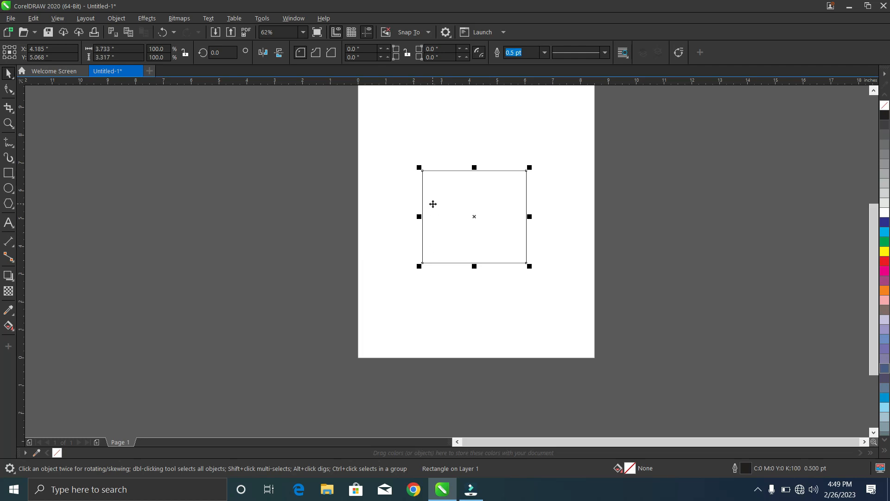
drag(432, 199, 436, 179)
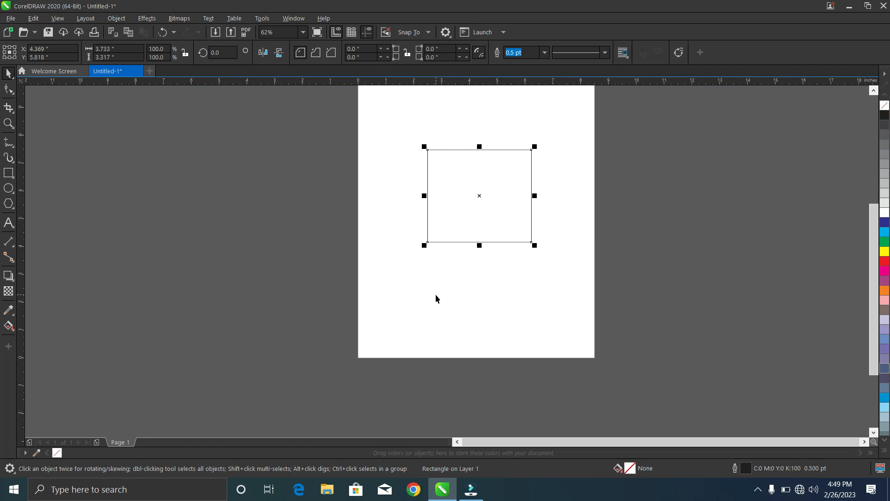
- Rotate the rectangle about 50 degrees and skew it vertically from its left side
click(444, 222)
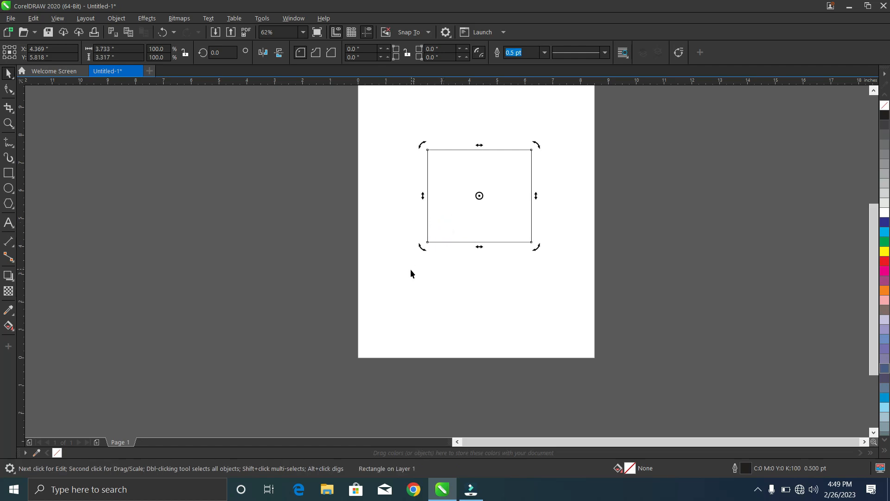
drag(421, 247, 481, 262)
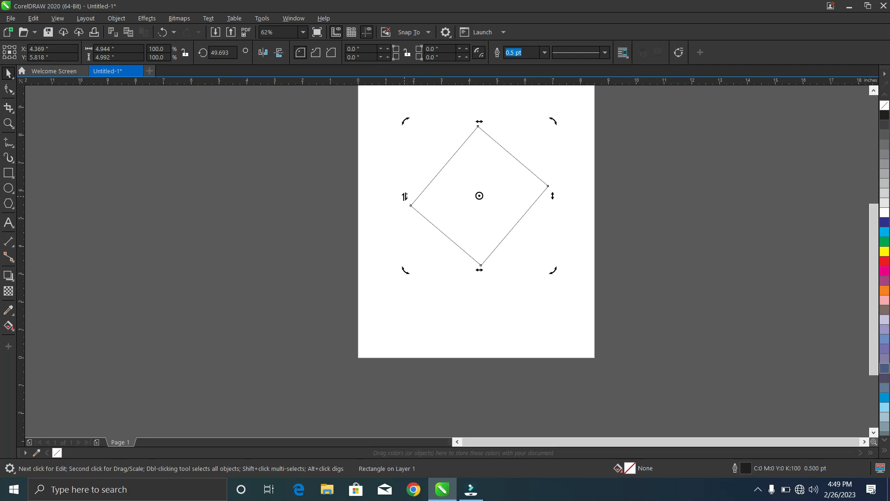
drag(405, 197, 394, 248)
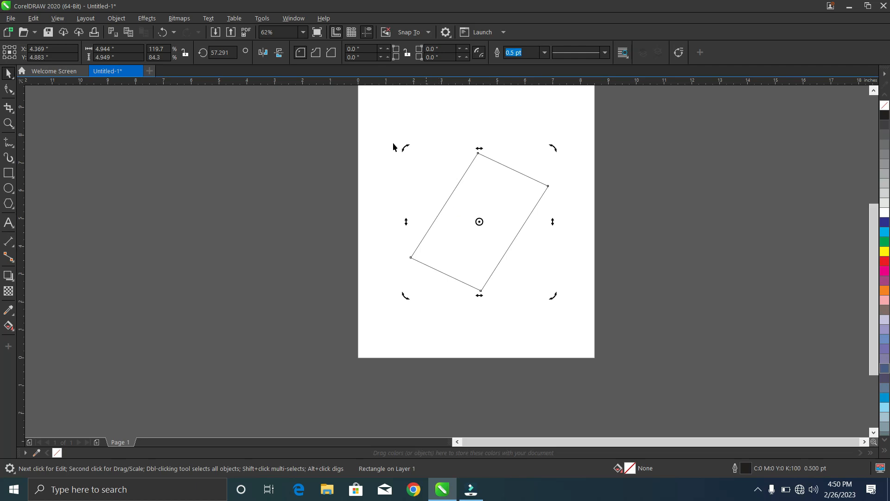
- Round all corners of the skewed rectangle by about 0.53 inches and tighten the rounding of its lower-left corner with the Shape tool
click(8, 89)
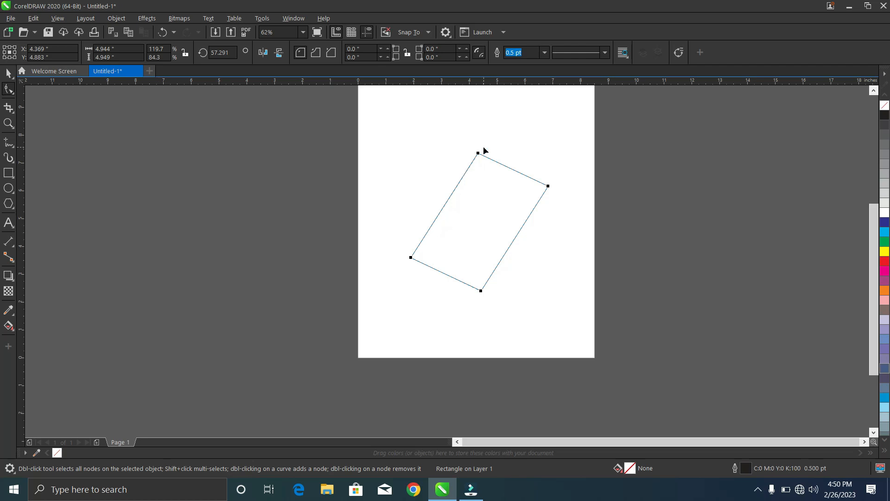
scroll(483, 151, up, 2)
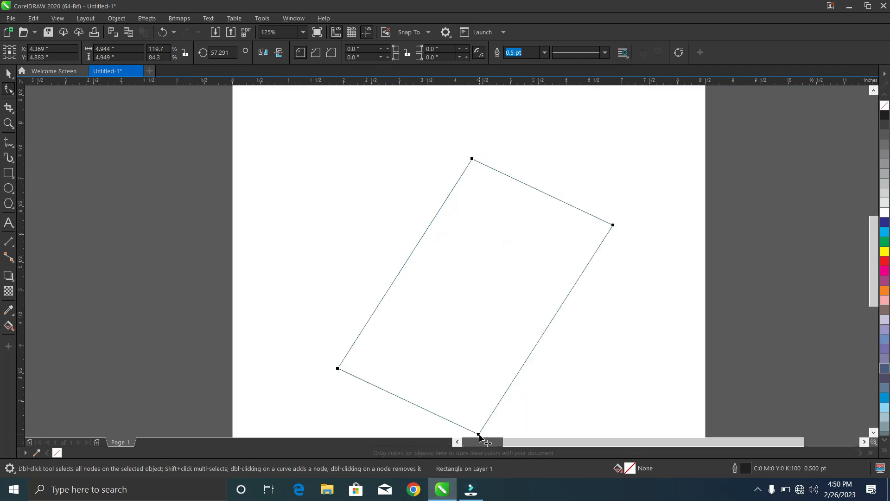
click(339, 367)
drag(340, 369, 376, 355)
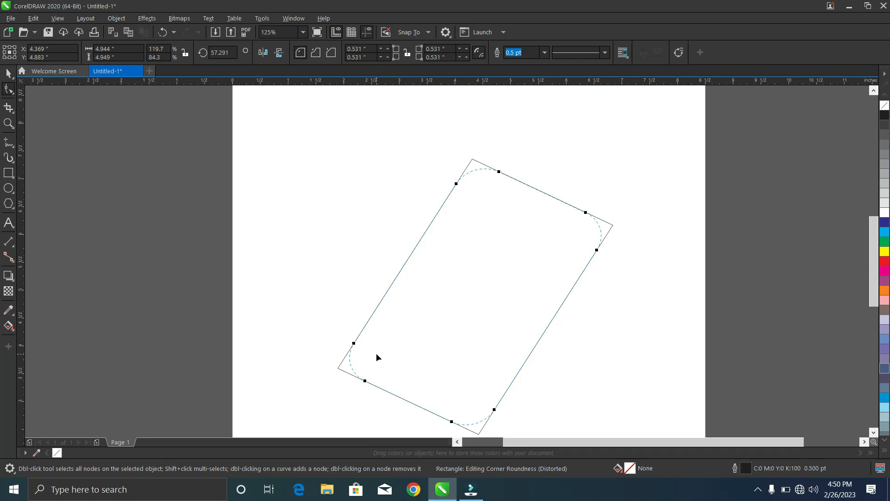
drag(377, 356, 376, 356)
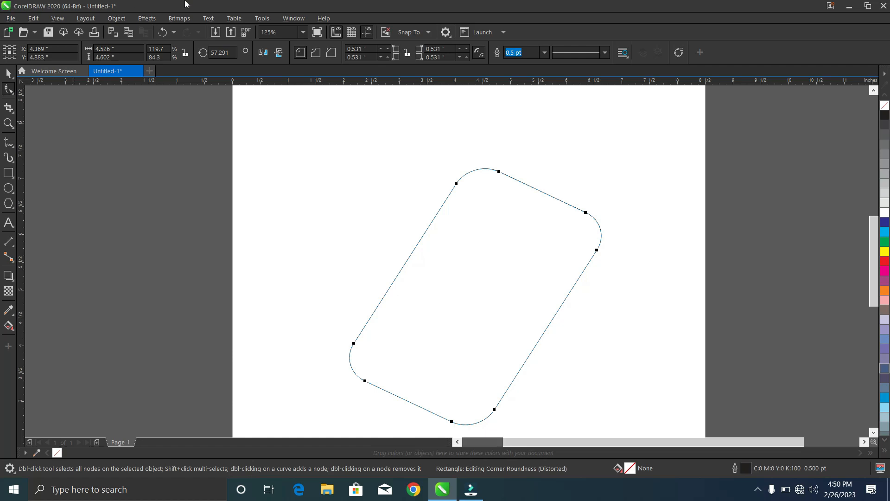
click(355, 344)
mouse_move(356, 341)
mouse_down()
mouse_move(334, 354)
mouse_move(348, 353)
mouse_up()
- Convert the rounded rectangle to curves and pull the left node of its top corner down to reshape it
right_click(348, 356)
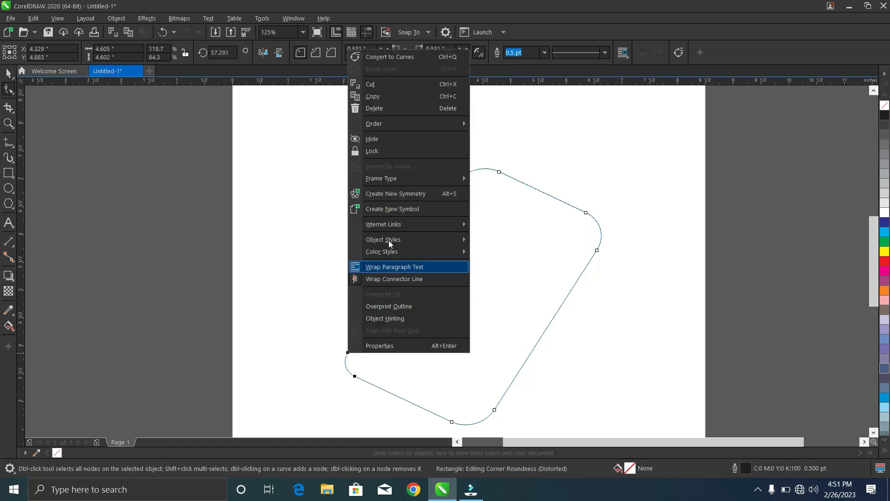
click(389, 57)
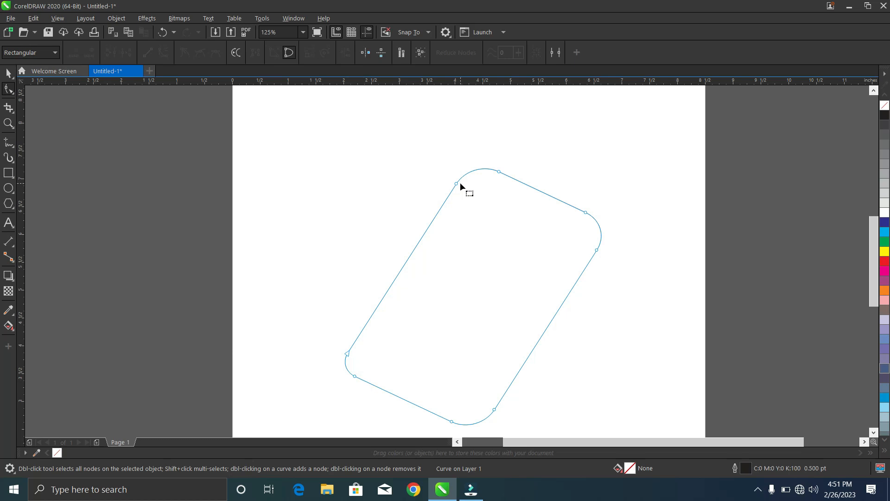
drag(458, 185, 450, 216)
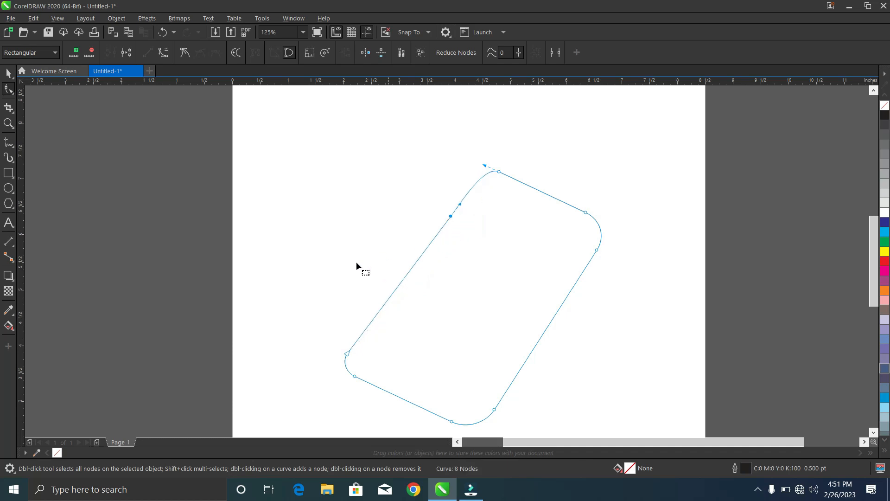
- Draw a second rectangle about 1.43 by 1.35 inches near the page's upper left and activate the Shape tool on it
click(8, 172)
drag(278, 137, 358, 214)
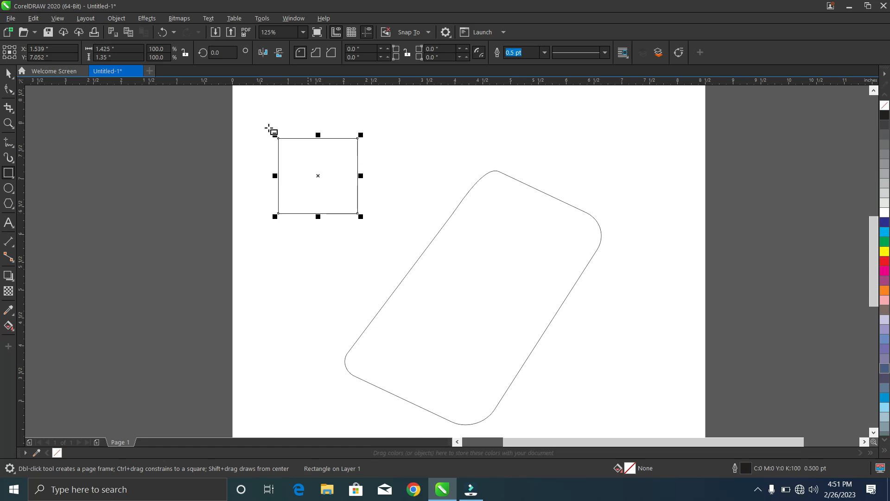
click(9, 89)
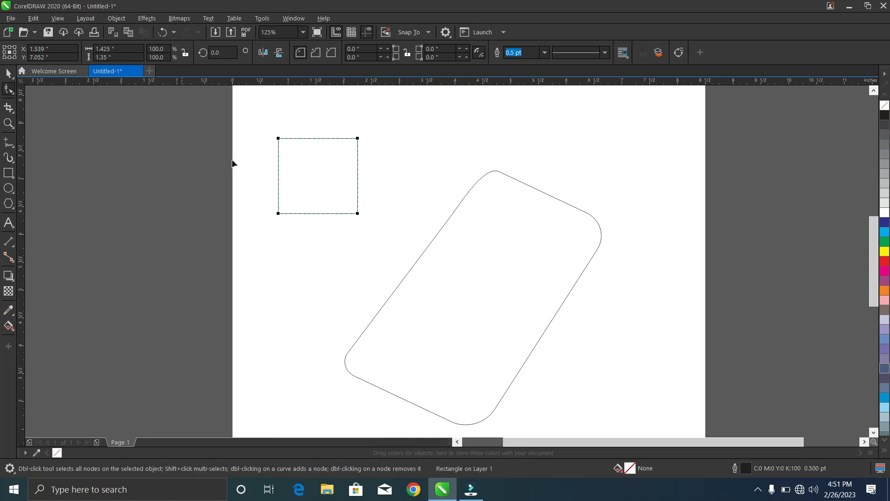
right_click(278, 138)
click(270, 141)
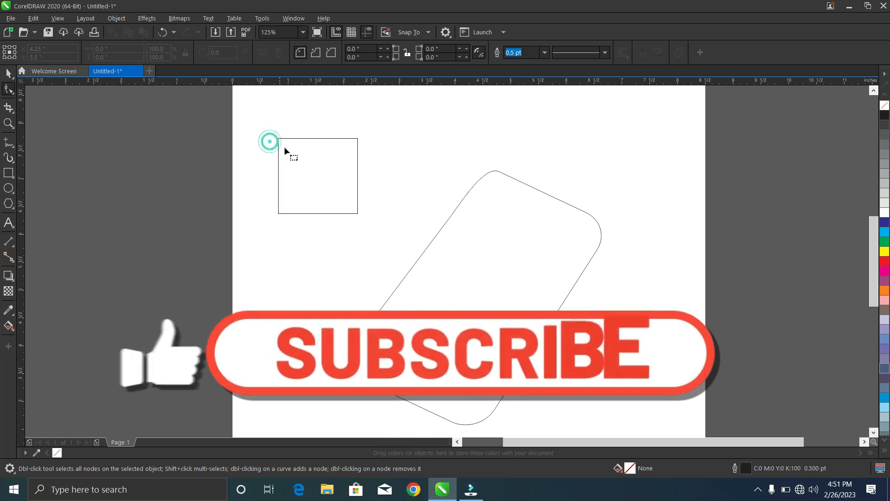
click(278, 138)
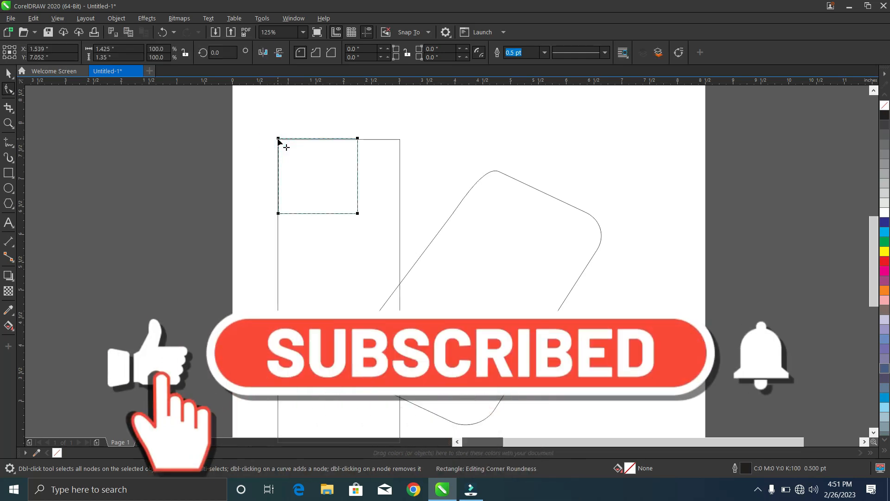
right_click(278, 139)
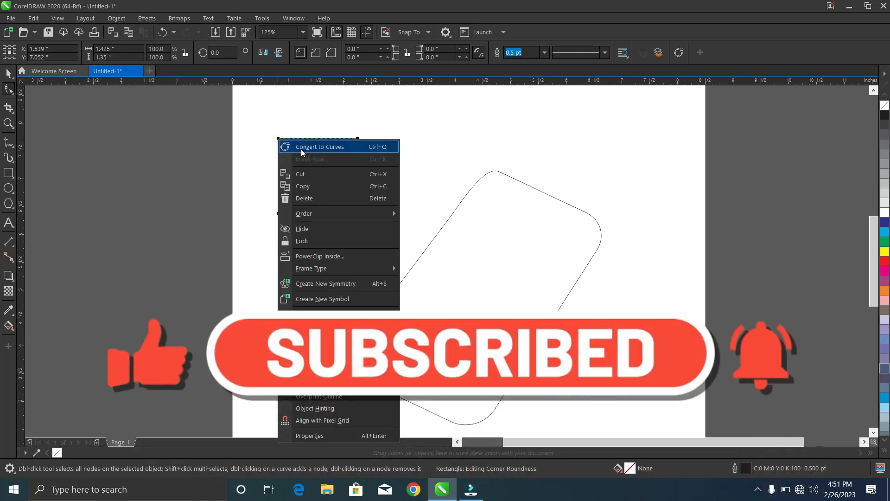
click(262, 157)
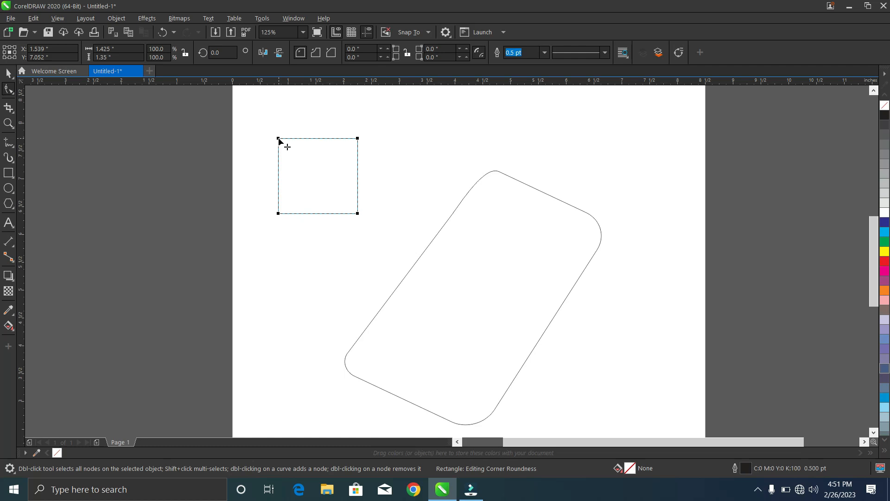
- Try rounding the small rectangle's corners by about 0.33 inches, undo it, and switch simultaneous corner editing on and off
drag(279, 141, 296, 156)
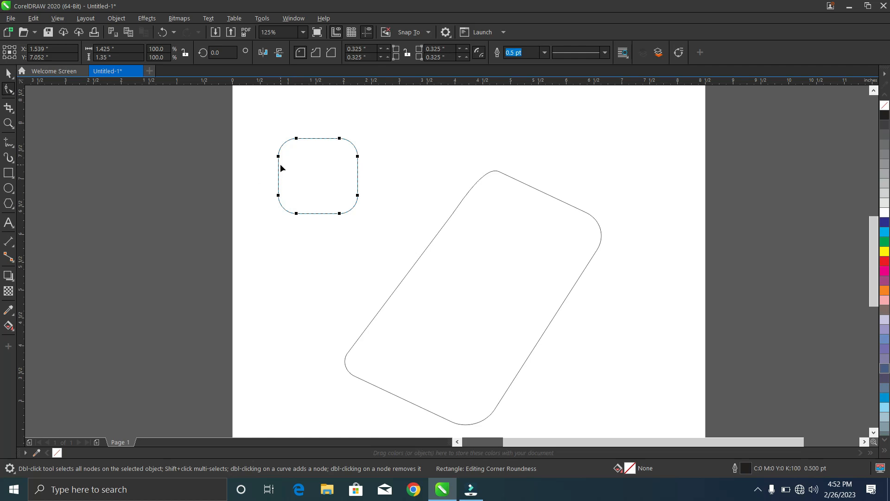
key(ctrl+z)
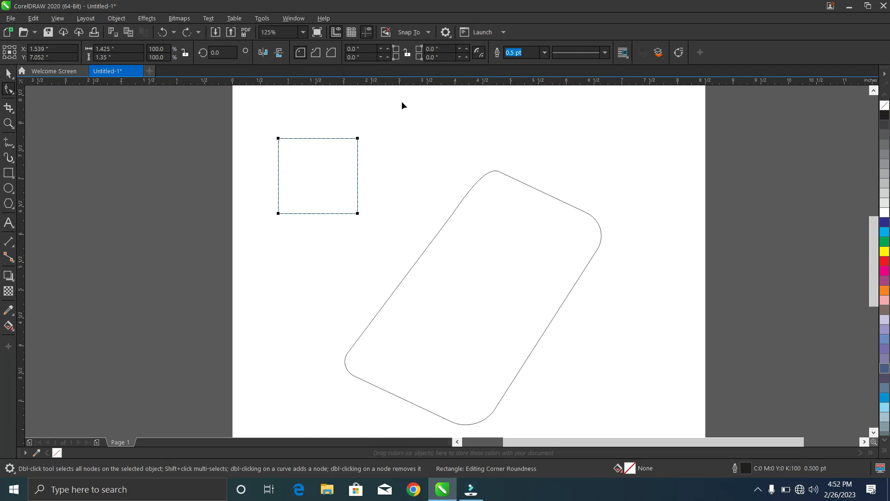
click(408, 52)
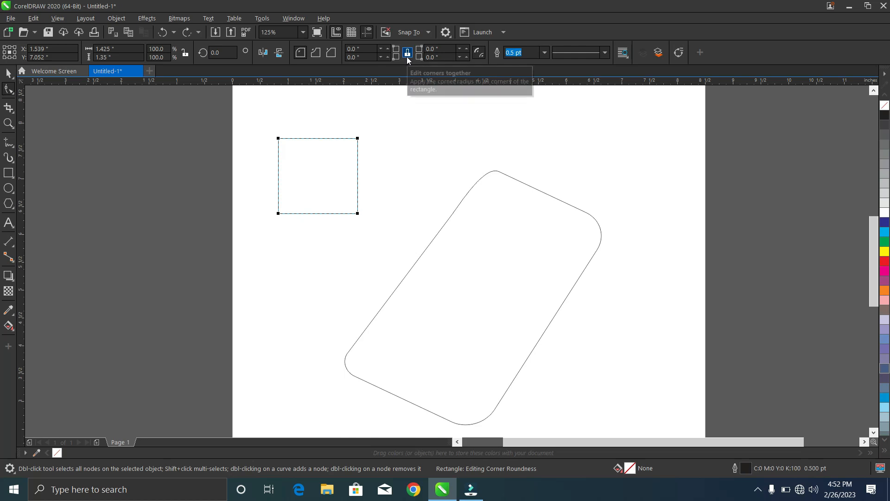
click(406, 55)
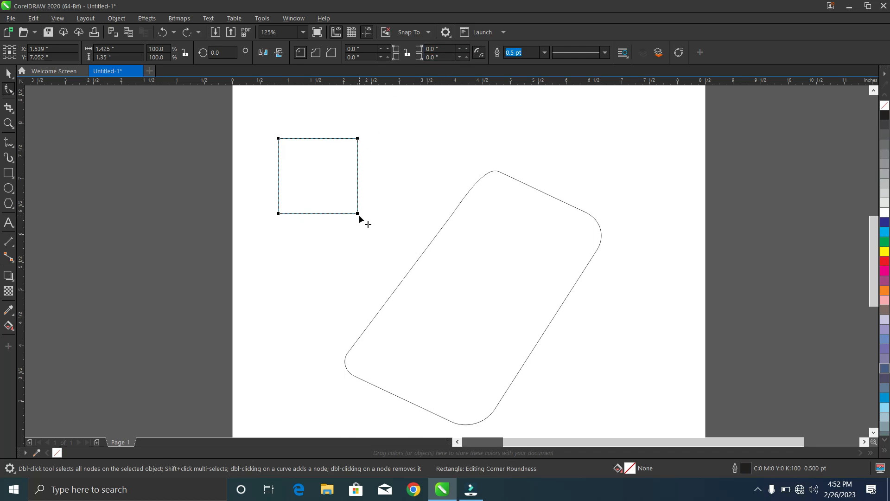
- Try setting the small rectangle's upper-right corner radius to 9 inches and undo the change
click(432, 49)
text(9)
key(Return)
key(ctrl+z)
- Convert the small rectangle to curves
right_click(277, 139)
click(261, 157)
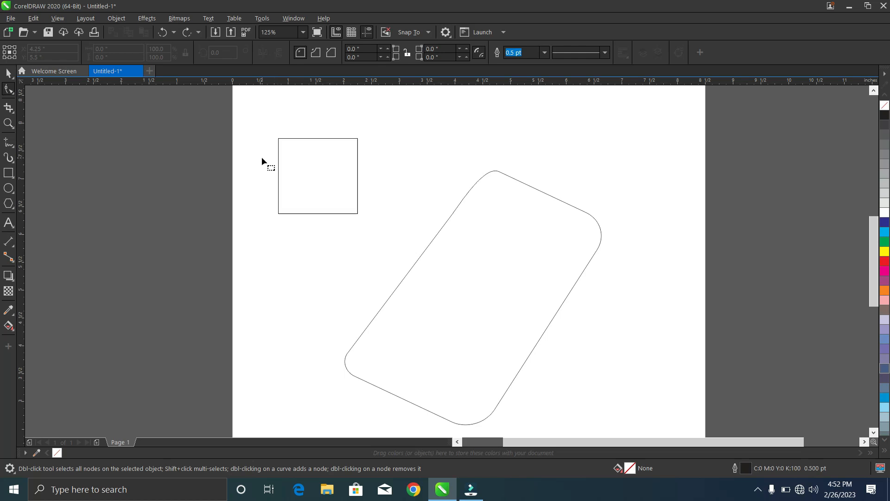
click(277, 149)
right_click(279, 140)
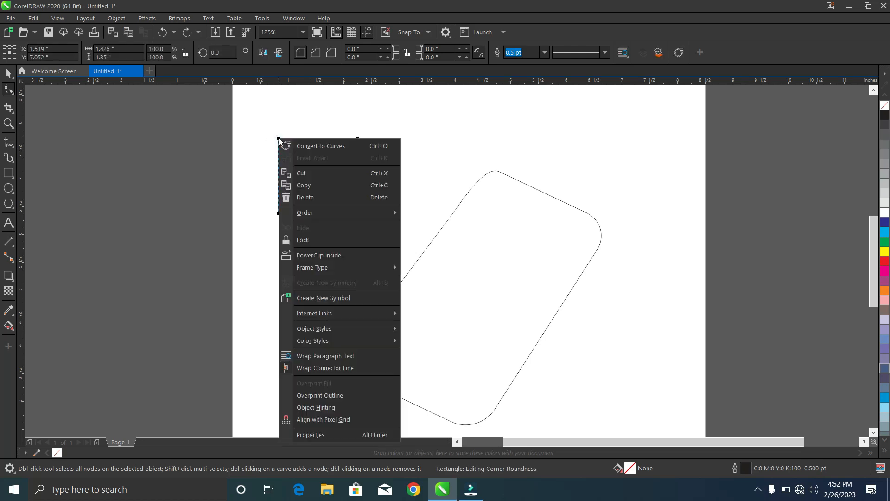
click(315, 147)
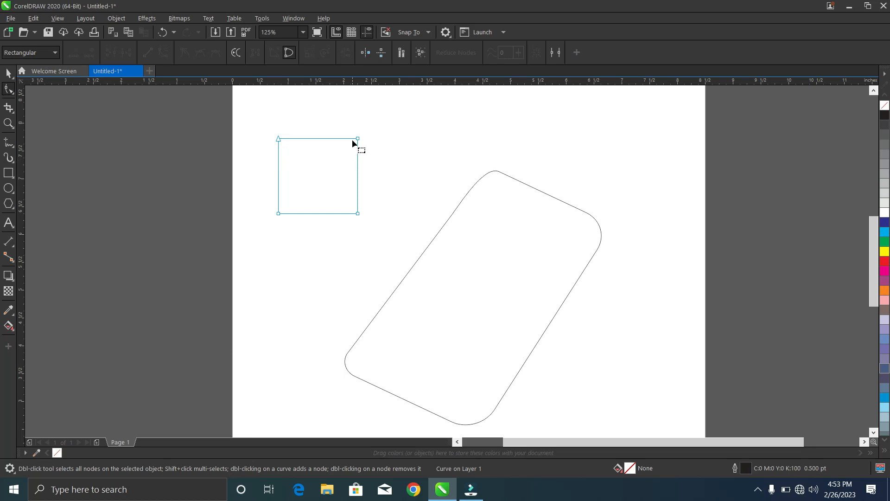
- Try moving the small shape's upper-left node up and to the right, and undo the move
drag(279, 138, 324, 111)
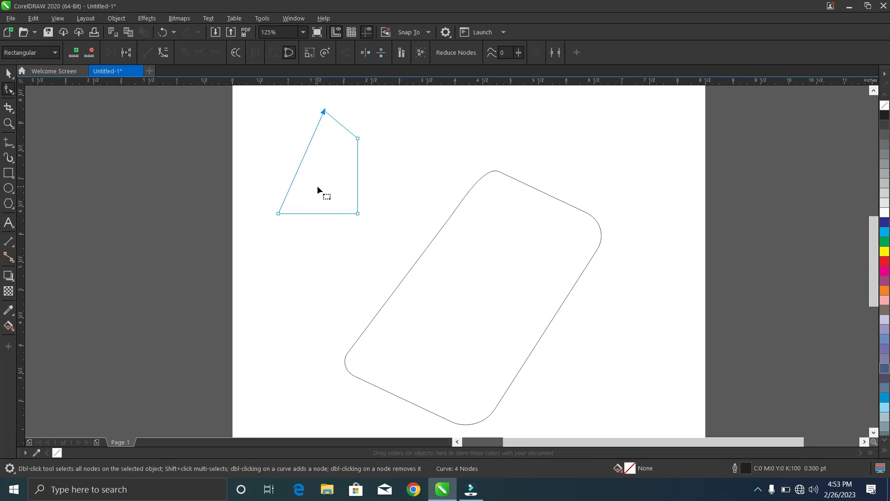
key(ctrl+z)
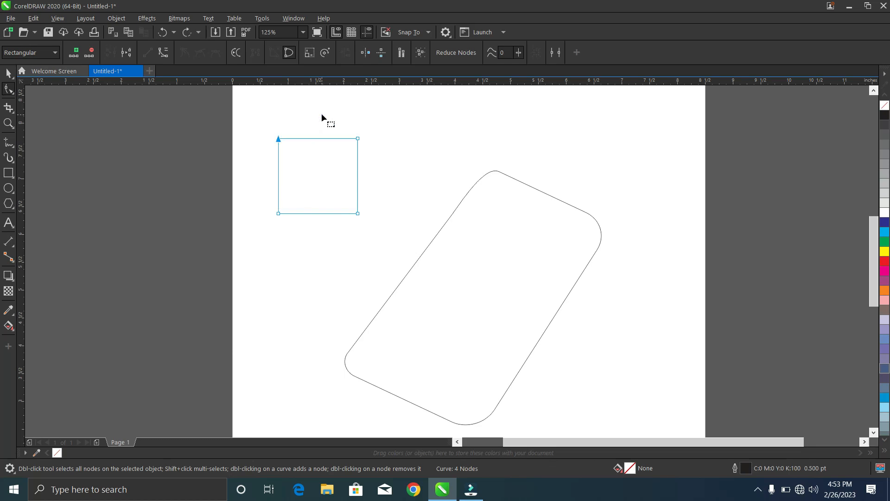
right_click(278, 139)
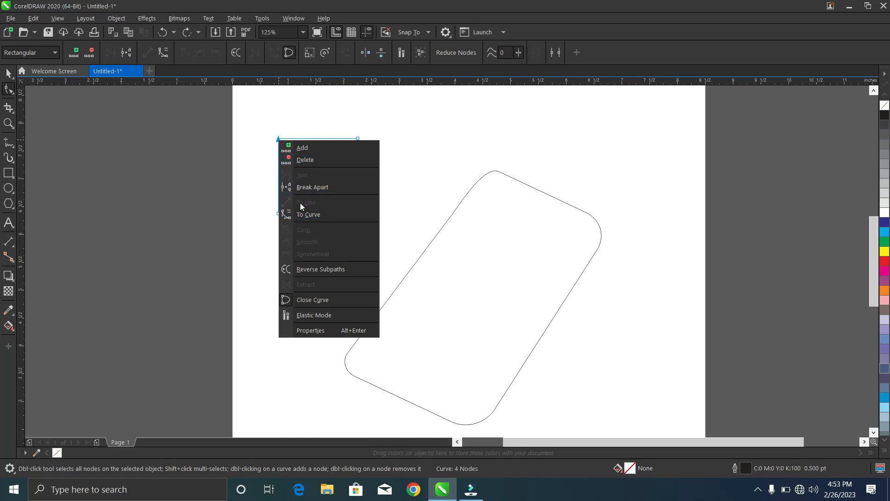
click(272, 197)
- Nudge the small shape's upper-left node slightly right and convert its left and bottom sides from lines to curves
mouse_move(279, 138)
mouse_down()
mouse_move(348, 203)
mouse_move(326, 147)
mouse_move(281, 139)
mouse_up()
right_click(281, 138)
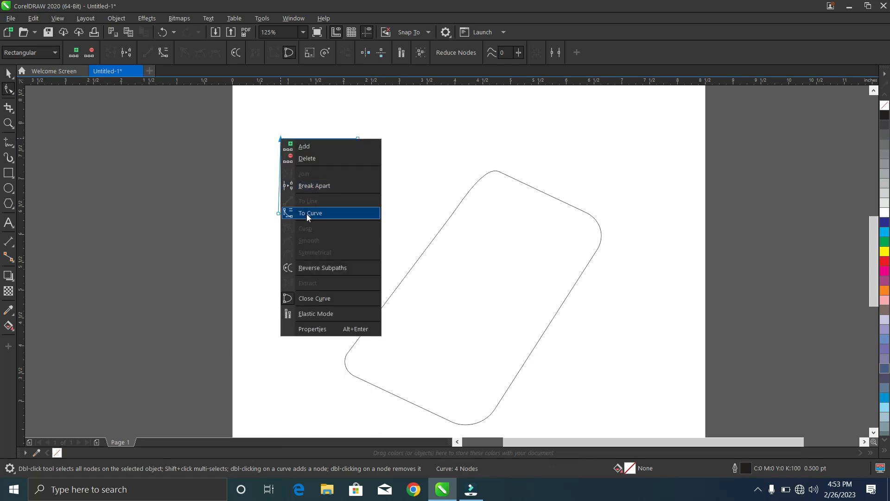
click(307, 213)
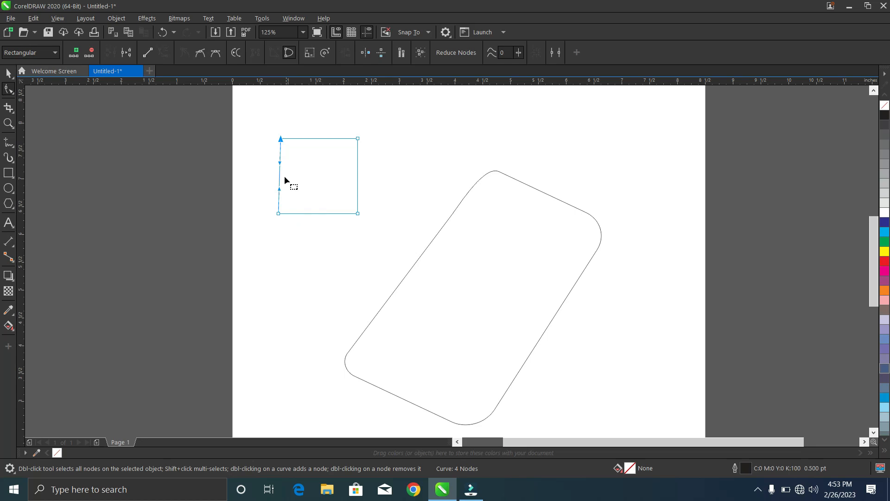
right_click(277, 213)
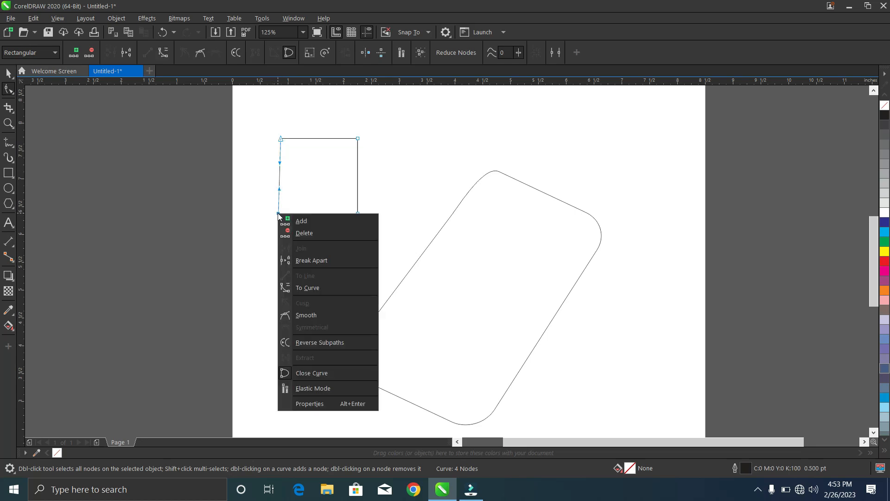
click(308, 287)
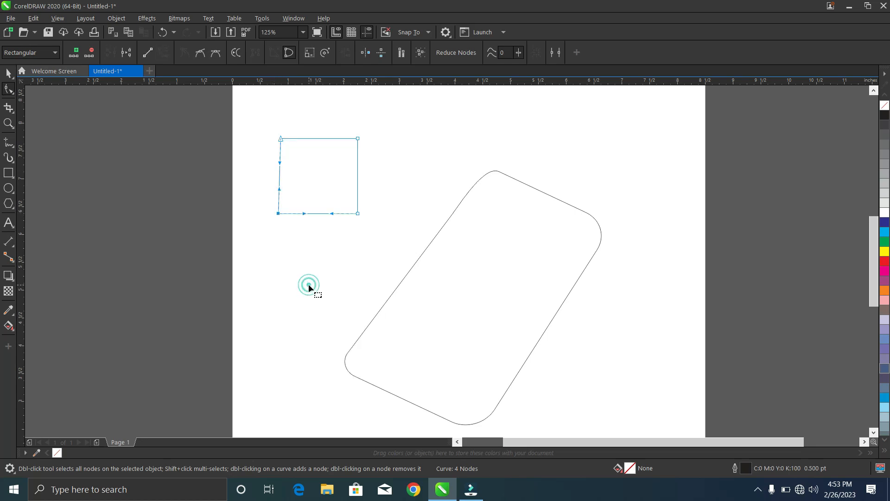
- Bend the small shape's left and bottom sides into deep curves by moving its lower-left node and pulling the sides' curve handles
drag(279, 213, 269, 297)
drag(260, 214, 212, 210)
drag(331, 214, 338, 155)
click(281, 139)
drag(280, 163, 359, 199)
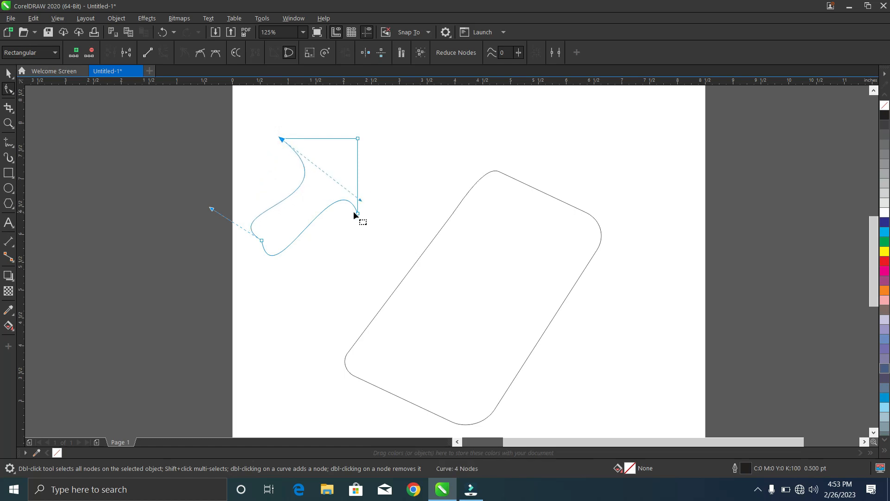
click(358, 214)
- Switch to File Explorer and copy the picture "images (48)" from the Pictures folder
click(327, 497)
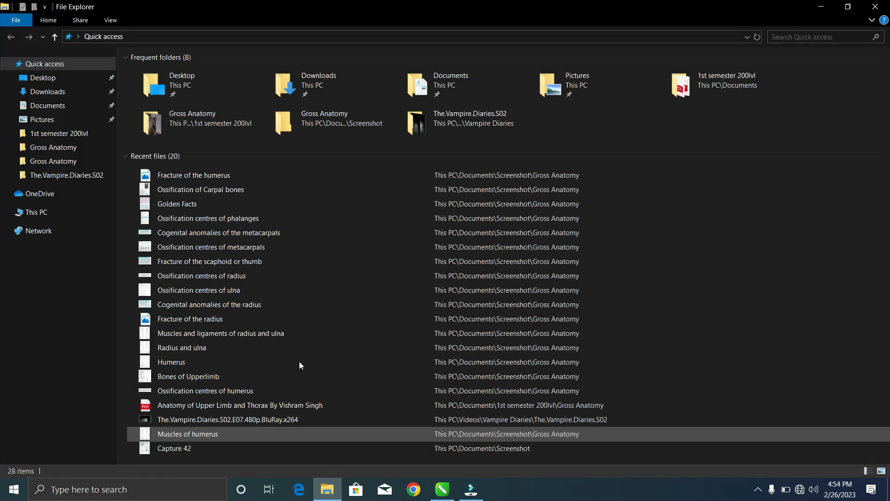
click(70, 120)
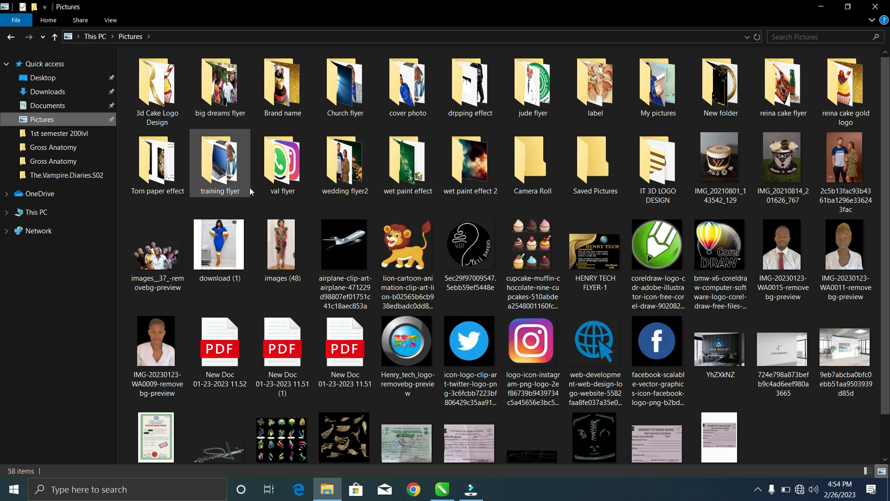
right_click(279, 245)
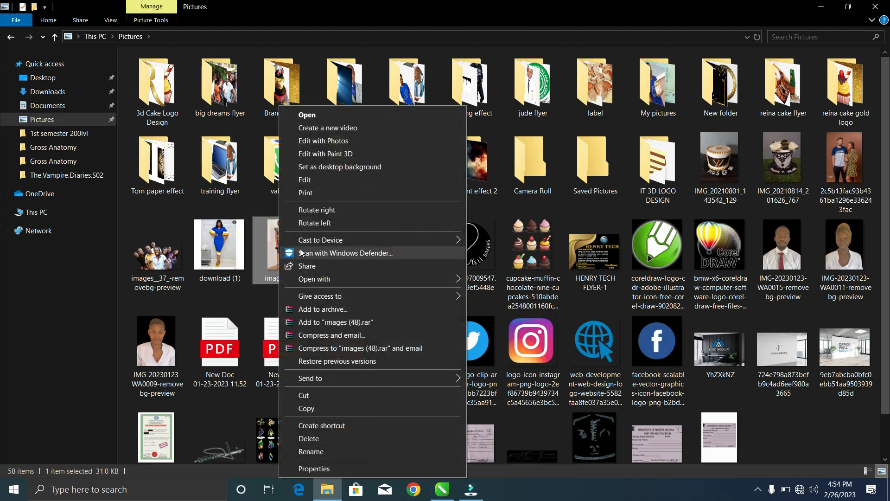
click(318, 408)
- Switch back to CorelDRAW, deselect the curve's nodes and paste the copied picture onto the page
click(455, 492)
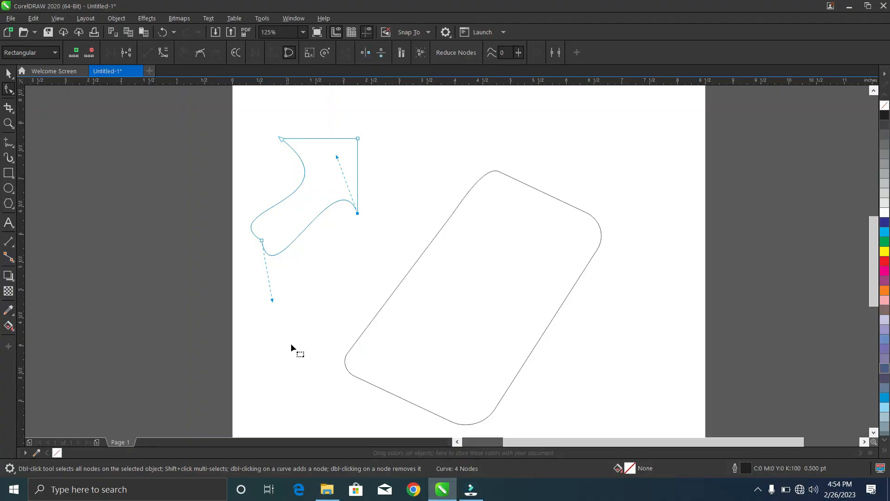
right_click(292, 345)
click(267, 360)
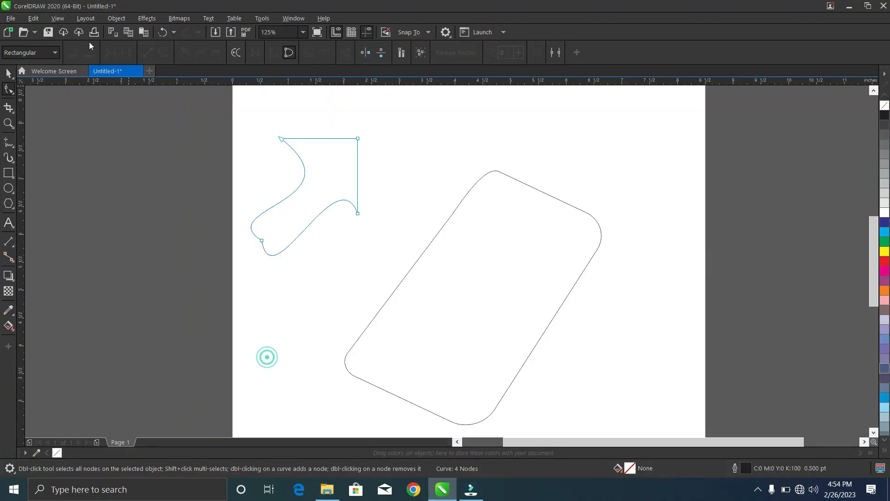
key(space)
right_click(248, 331)
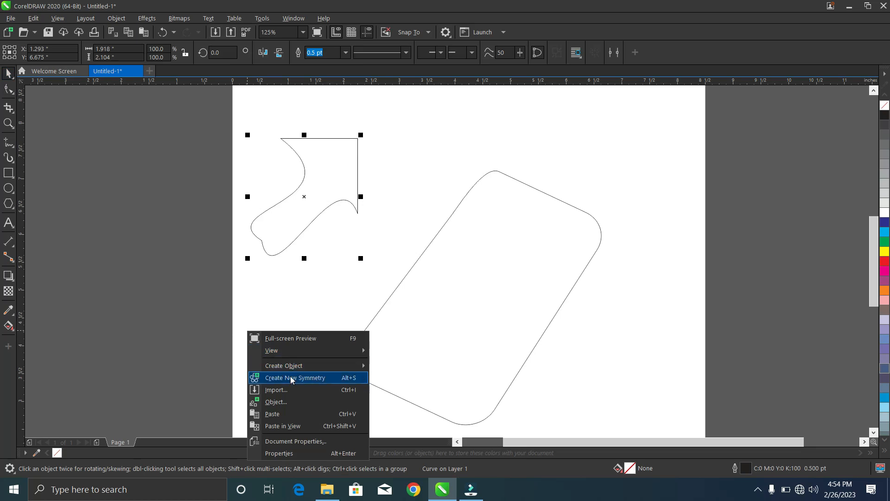
click(283, 412)
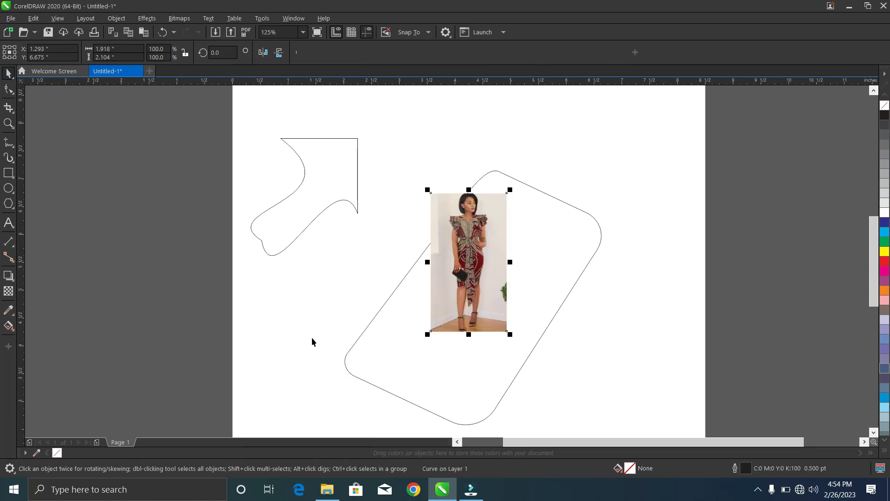
- Try moving the picture's upper-right corner node inward toward the woman's shoulder with the Shape tool, and undo the move
scroll(492, 234, up, 2)
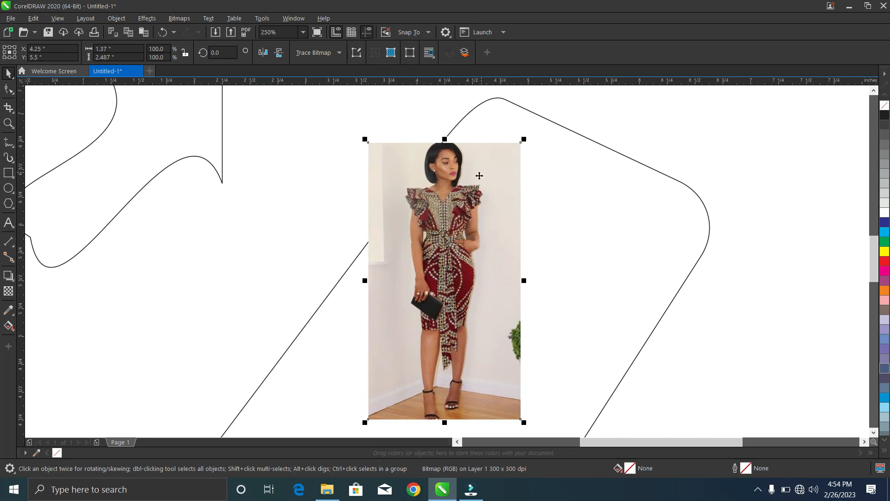
click(9, 88)
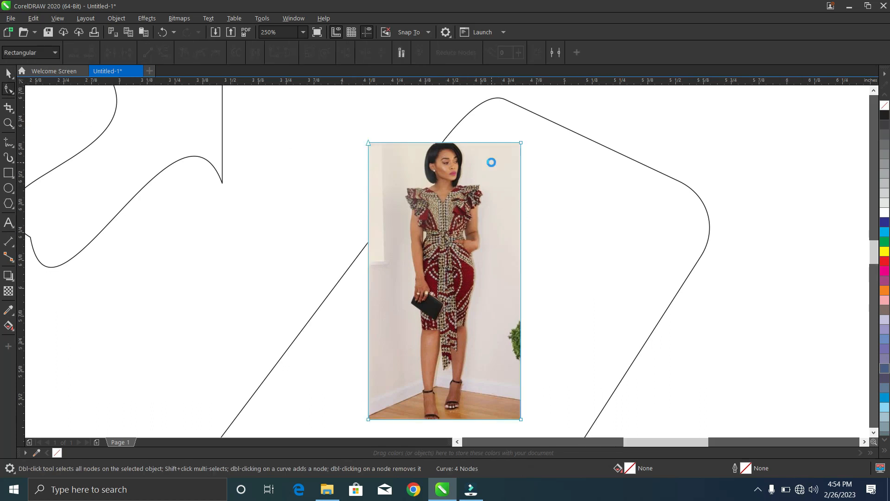
scroll(491, 162, up, 2)
scroll(491, 161, down, 1)
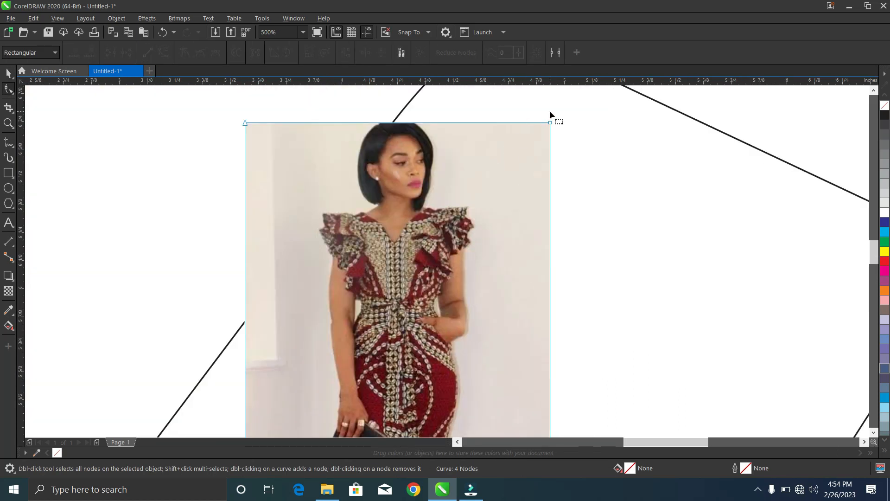
scroll(246, 129, down, 2)
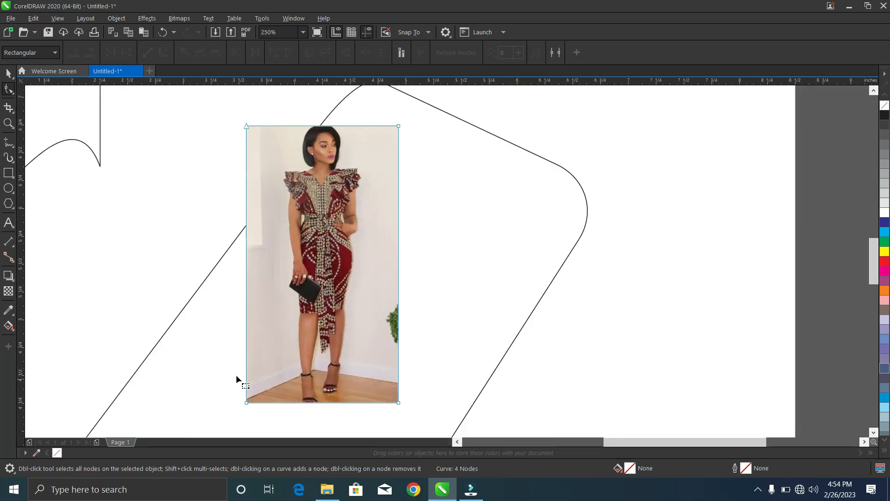
scroll(337, 124, up, 2)
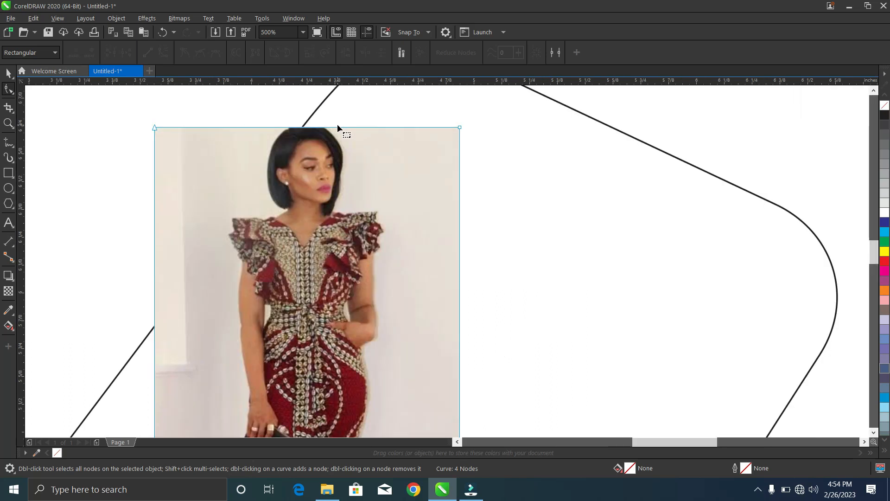
scroll(338, 124, up, 2)
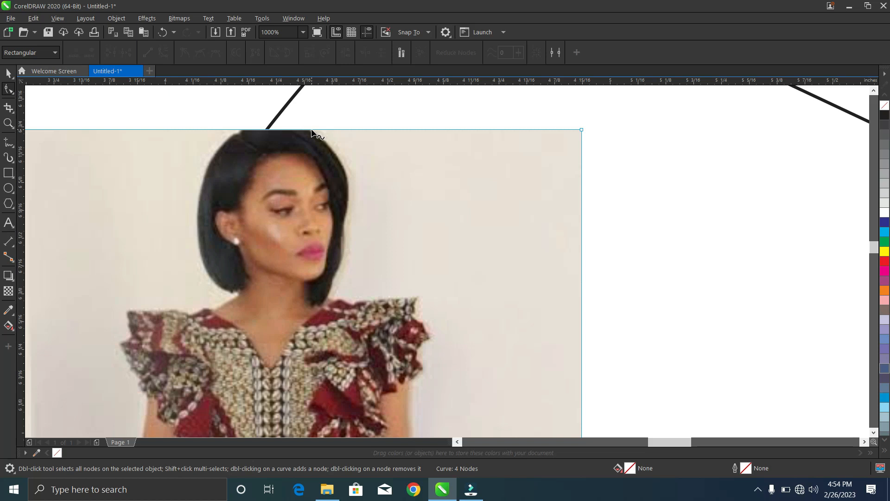
drag(582, 130, 407, 265)
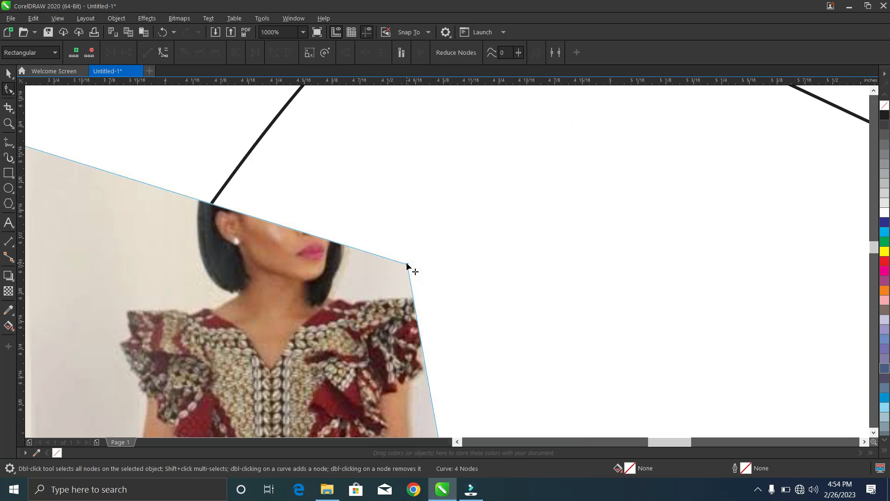
key(ctrl+z)
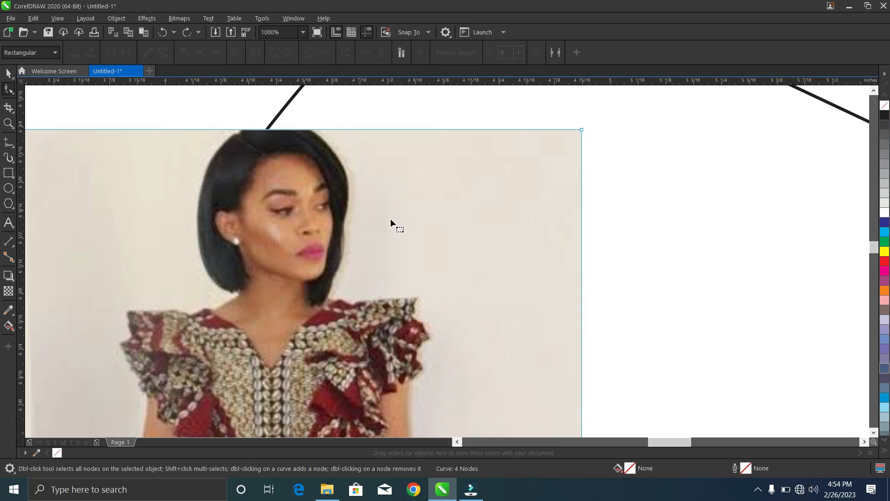
- Add a node on the picture's top edge beside the woman's hair and move the upper-right corner node down and inward
click(313, 131)
click(312, 140)
click(313, 129)
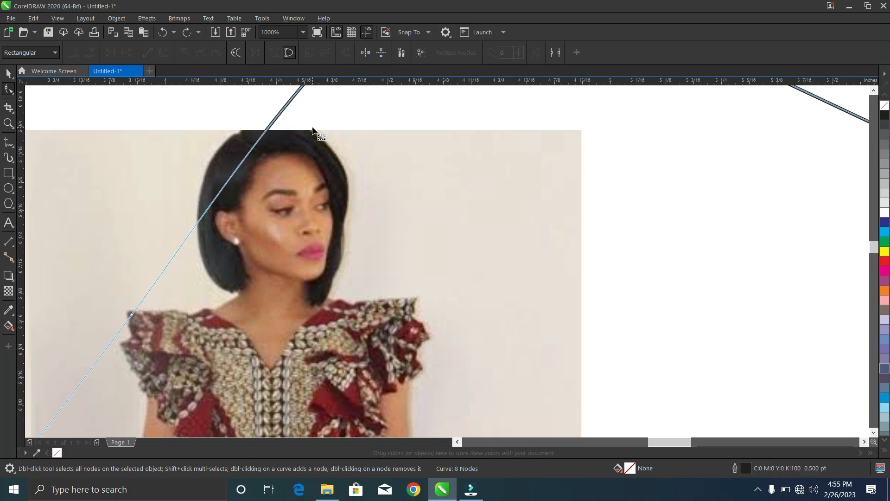
click(314, 133)
click(313, 134)
double_click(313, 130)
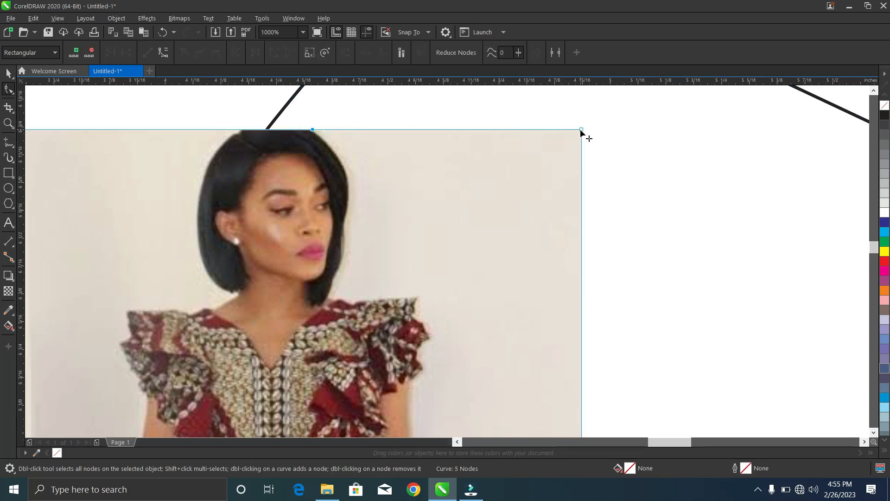
drag(582, 132, 502, 283)
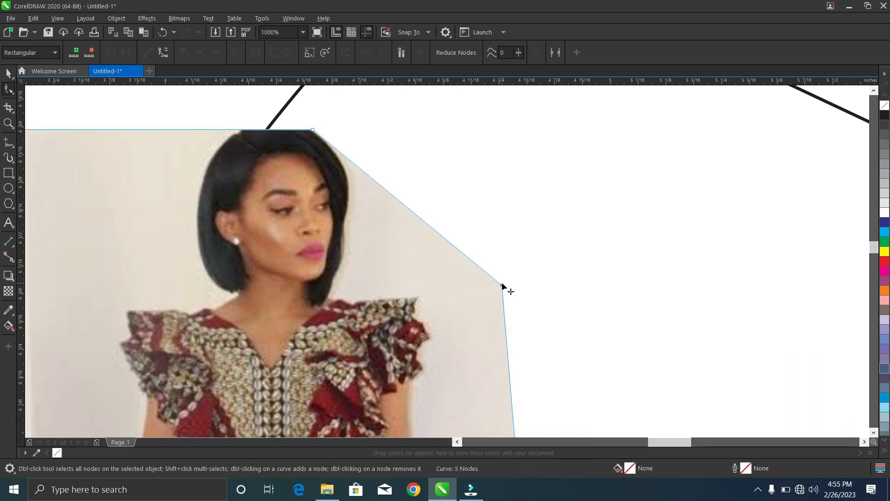
- Convert the picture's slanted edge between the new top node and the moved corner node from a line to a curve
right_click(345, 155)
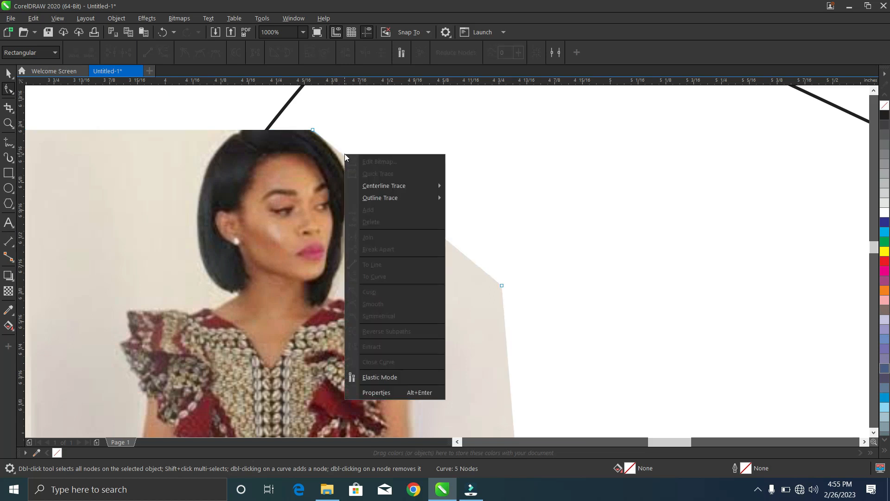
click(344, 154)
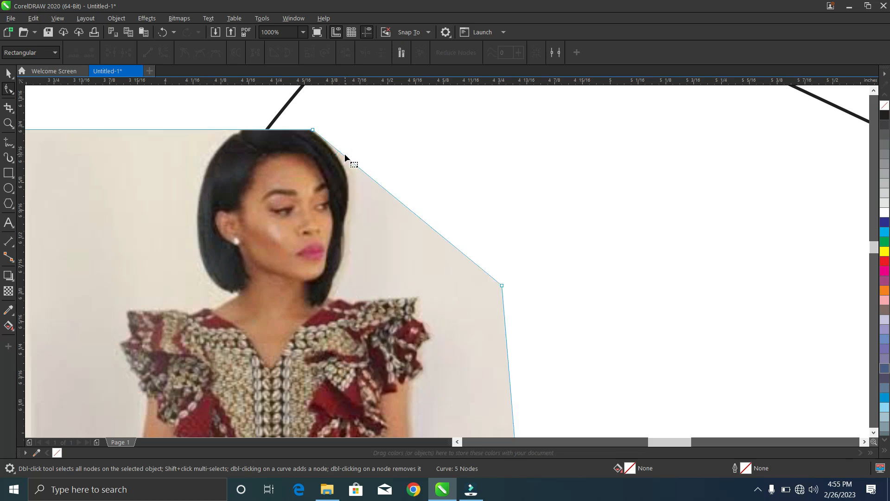
right_click(345, 155)
click(344, 161)
right_click(349, 158)
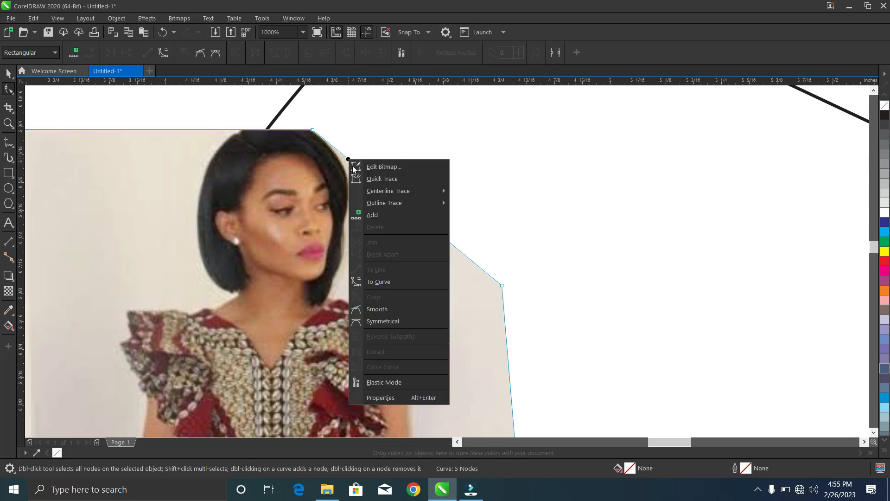
click(387, 285)
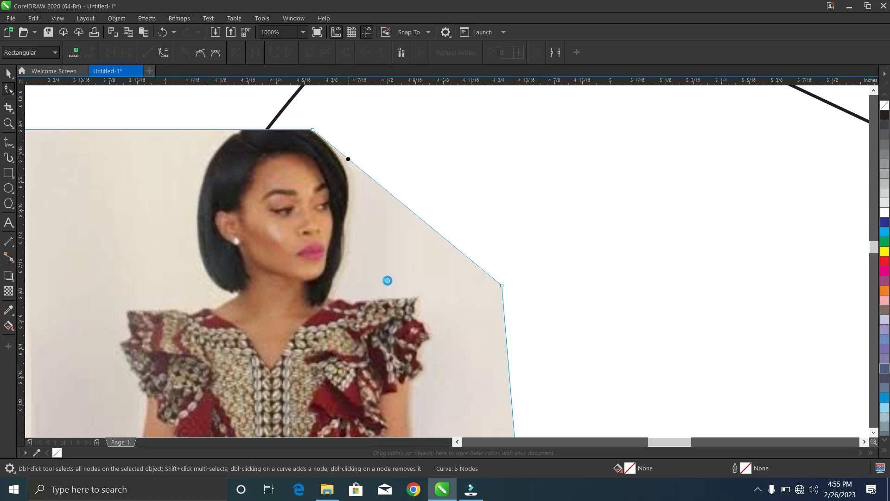
click(388, 189)
click(388, 190)
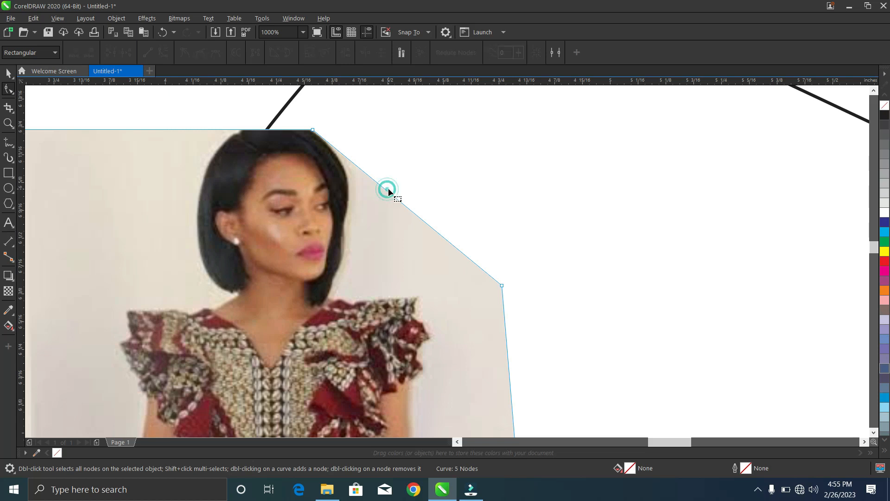
- Curve the slanted edge around the hair by adjusting its upper handle, and move the corner node closer to the shoulder
scroll(311, 130, up, 2)
click(314, 133)
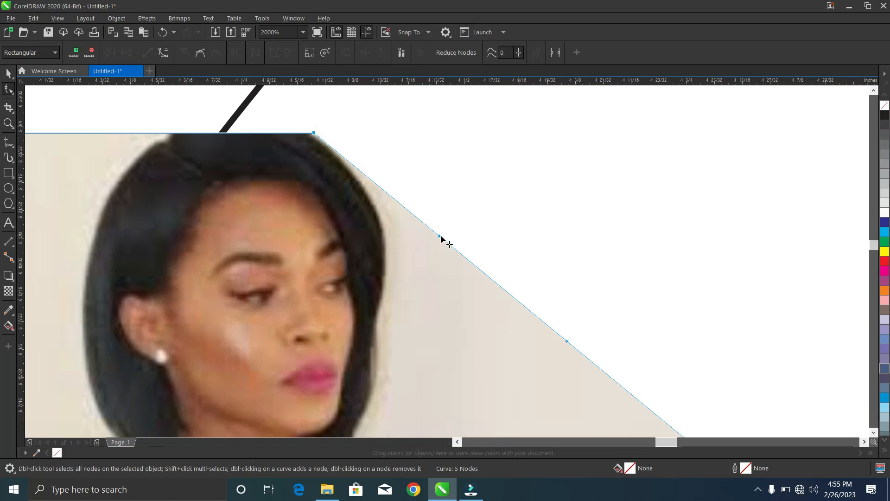
drag(440, 237, 467, 214)
scroll(467, 215, down, 2)
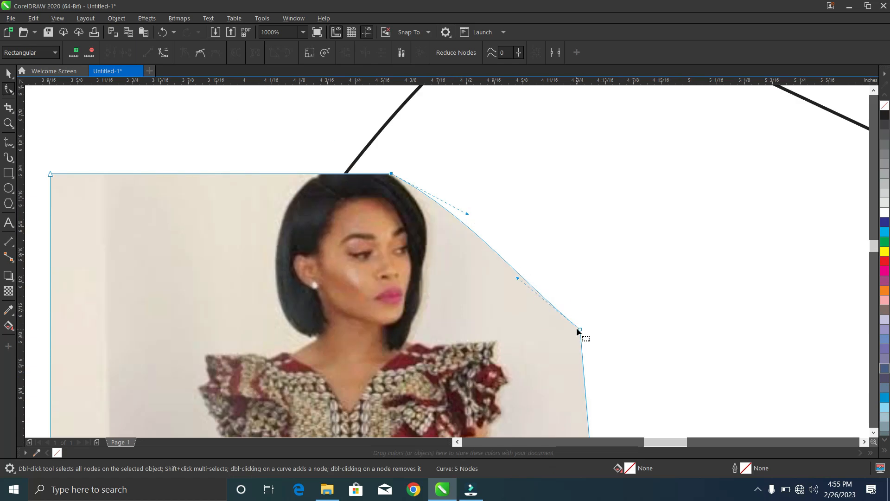
drag(577, 328, 532, 382)
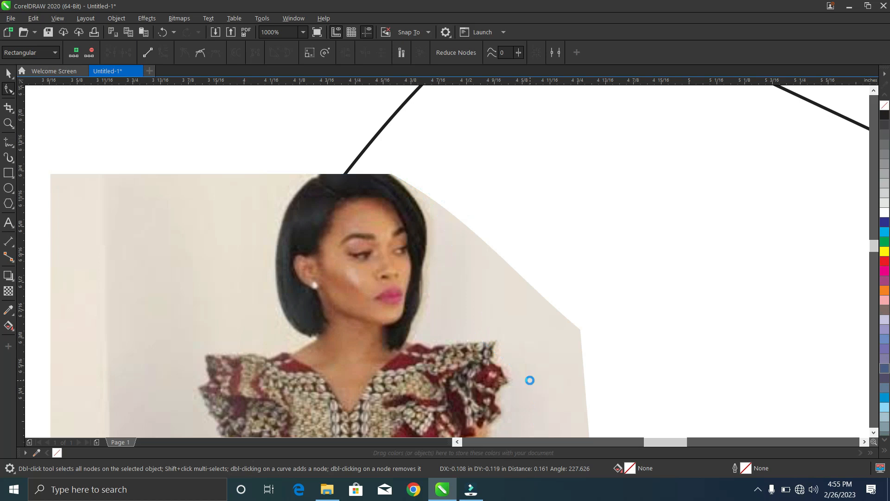
drag(468, 215, 452, 230)
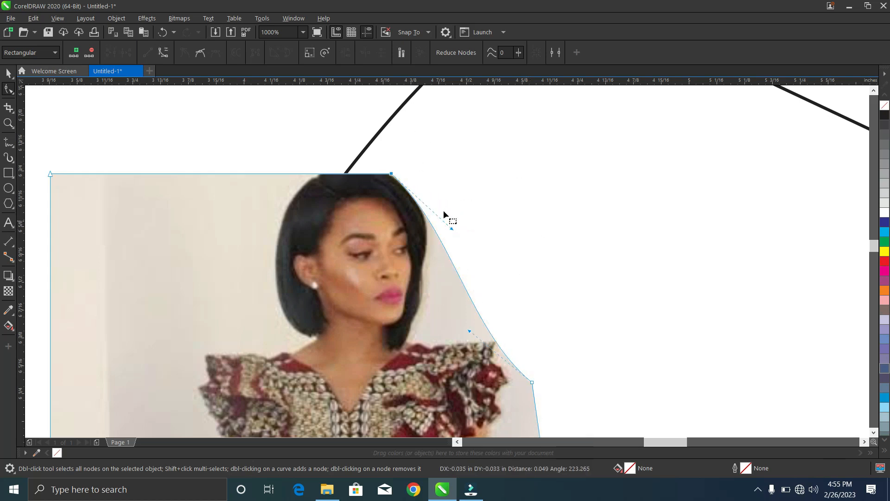
- Add nodes on the curved edge at the shoulder, beside the hair and between them, and pull the middle node in to the neck
scroll(438, 198, up, 2)
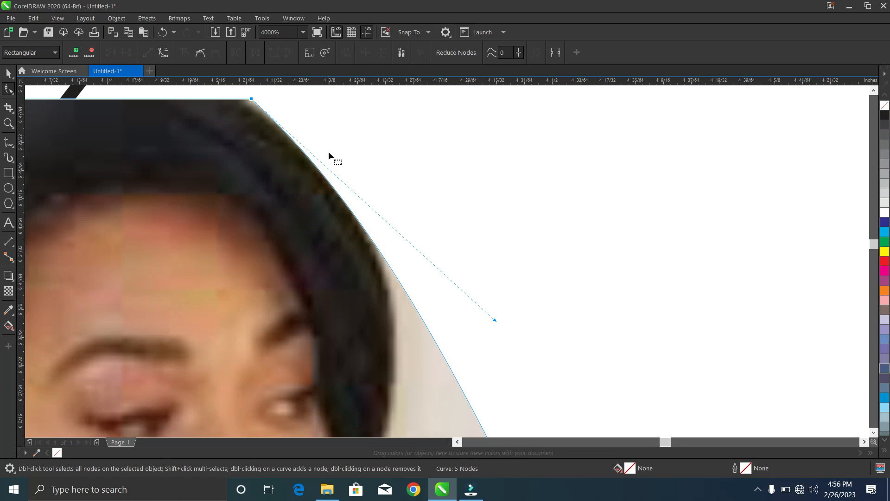
scroll(366, 201, down, 3)
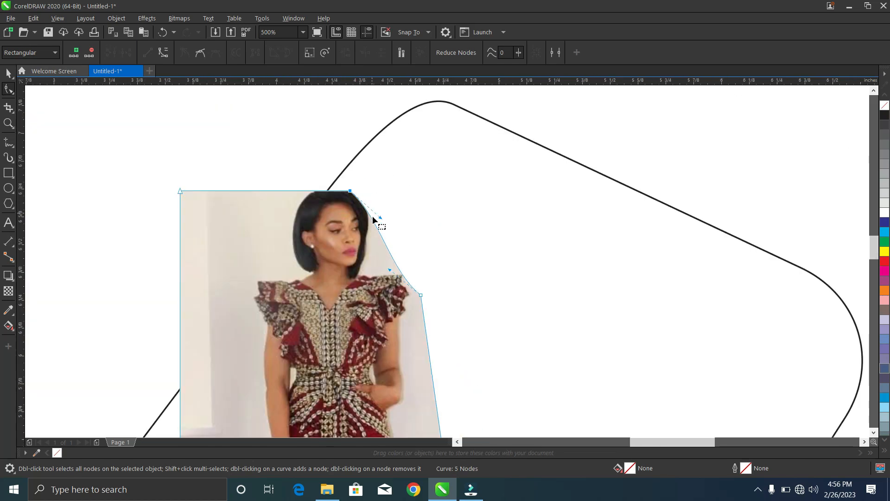
scroll(371, 256, up, 1)
scroll(436, 302, up, 1)
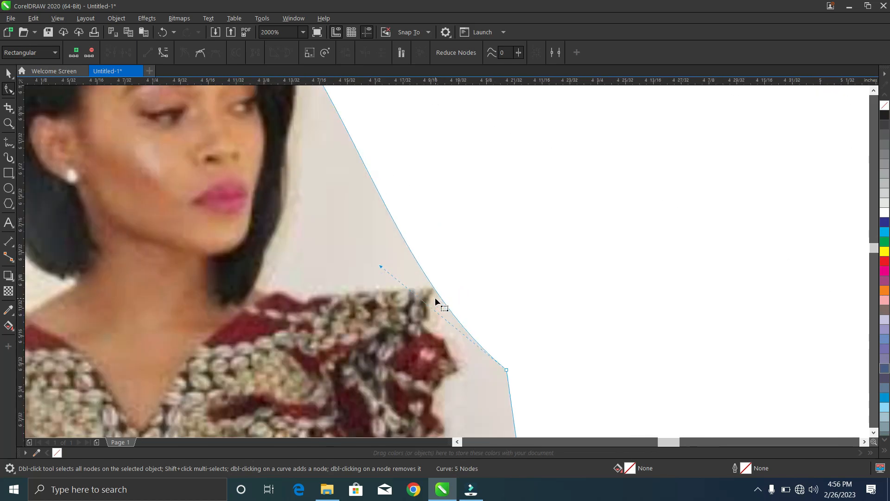
double_click(432, 285)
scroll(436, 285, down, 1)
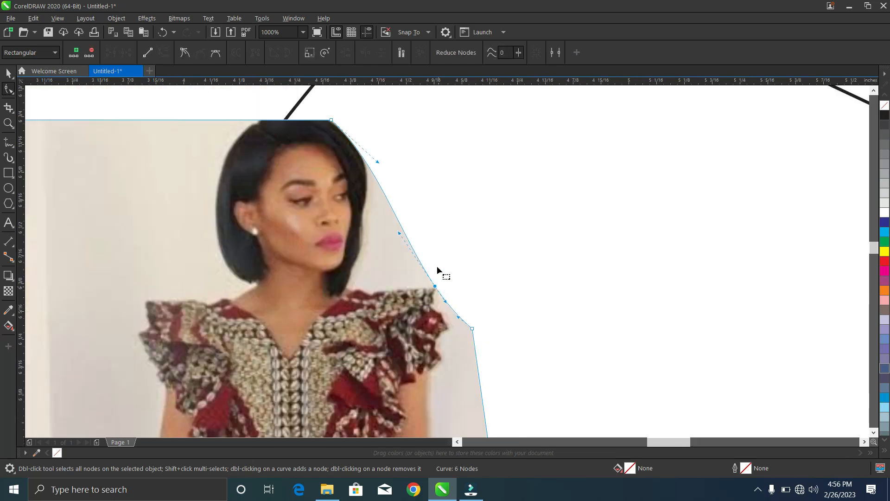
double_click(362, 158)
drag(405, 239, 366, 284)
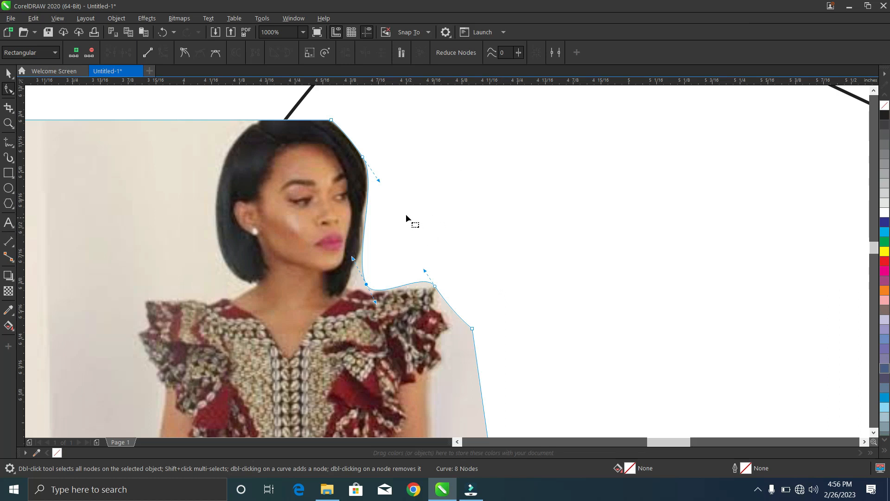
scroll(405, 213, down, 5)
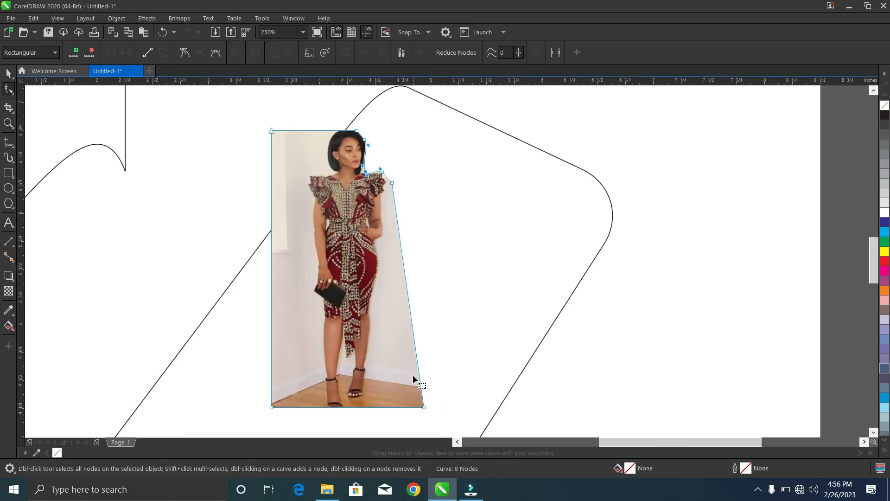